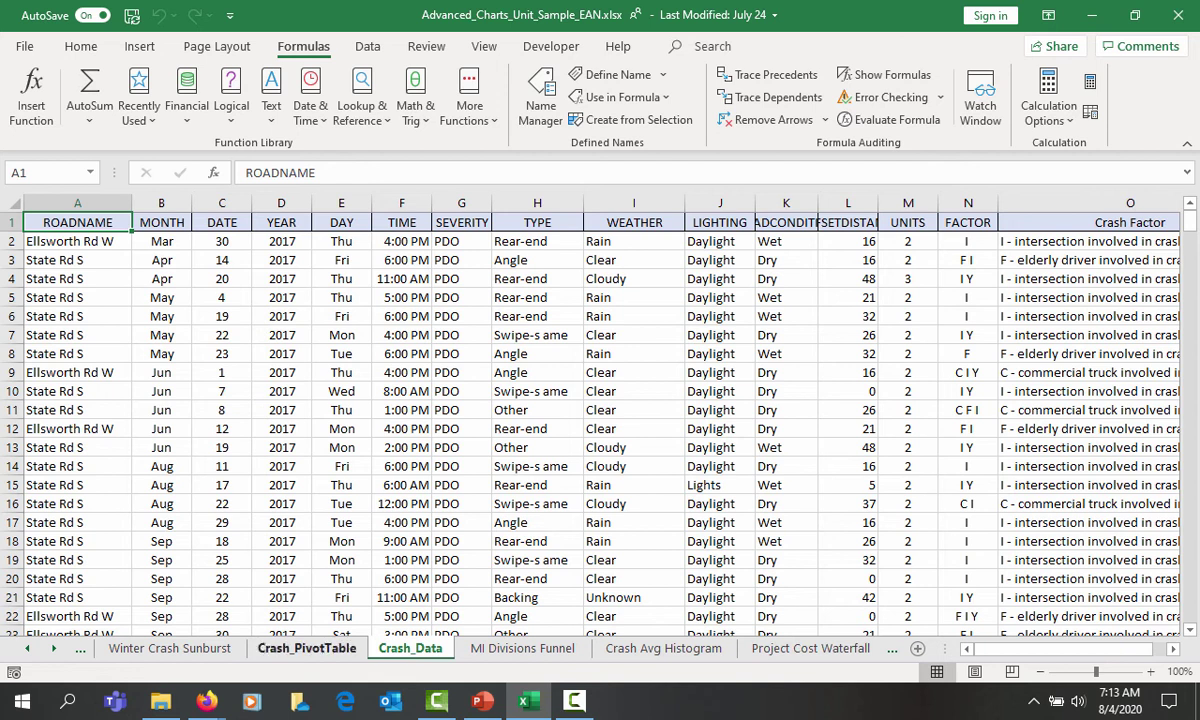
# On the Crash_PivotTable sheet, filter the YEAR field to exclude 2015.
pyautogui.click(306, 648)
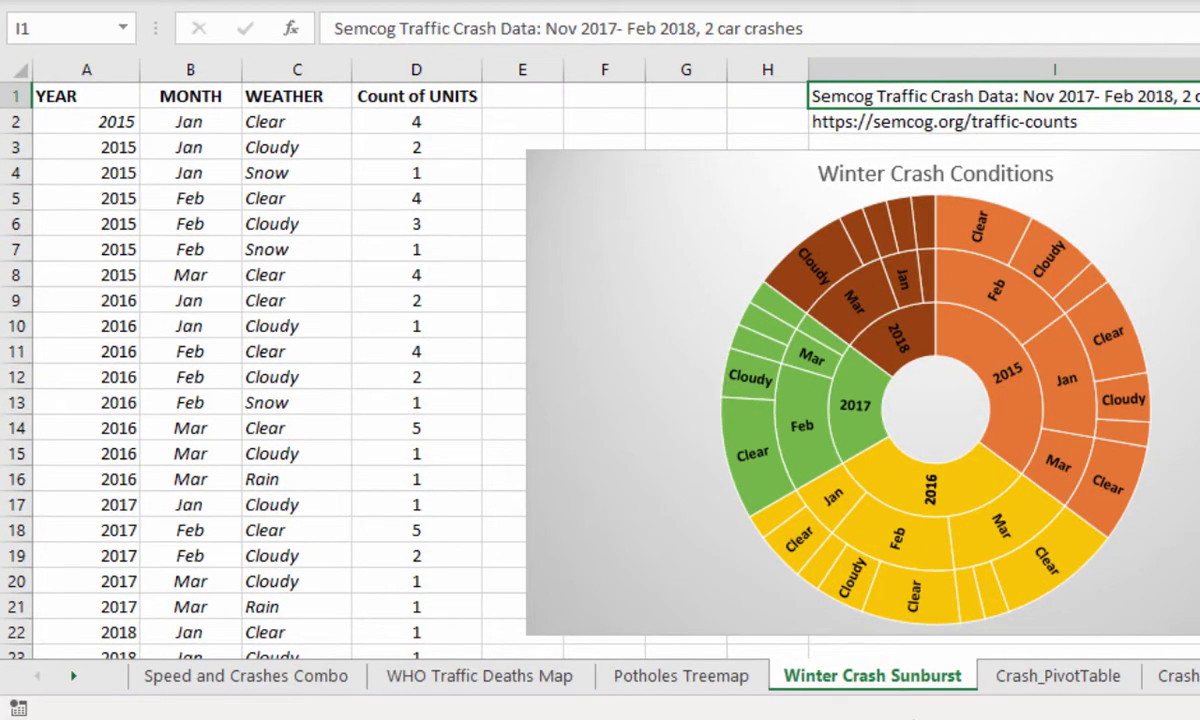
pyautogui.click(1029, 675)
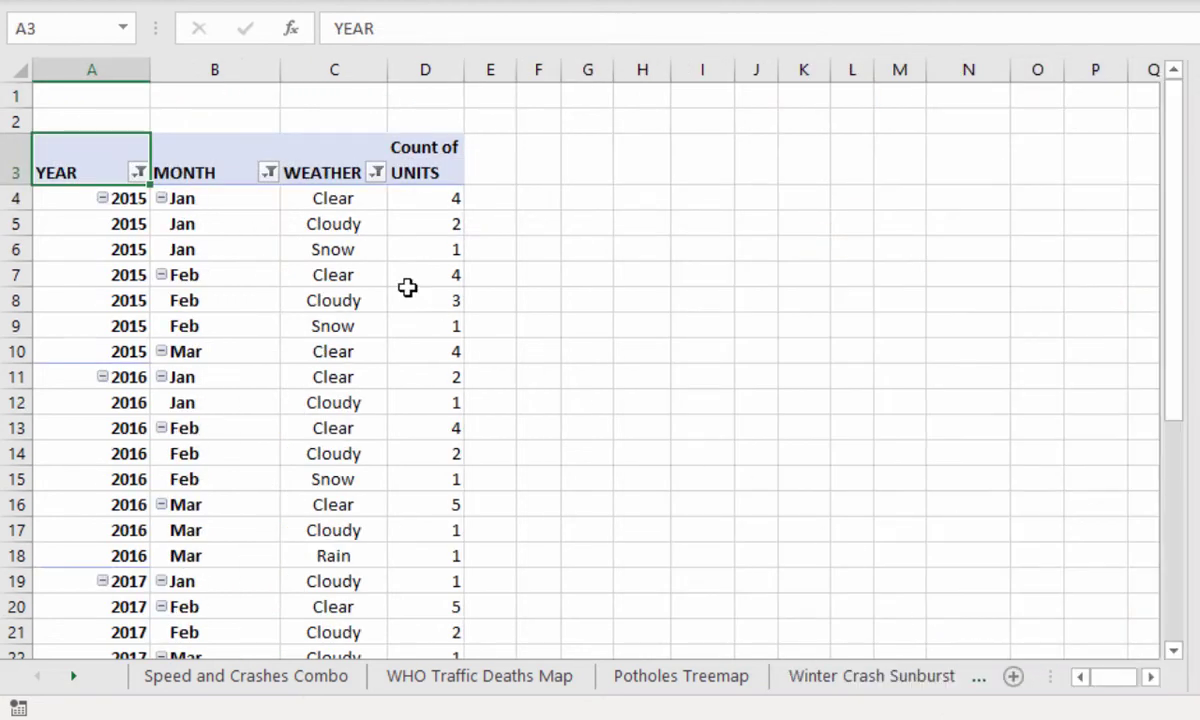
pyautogui.click(139, 173)
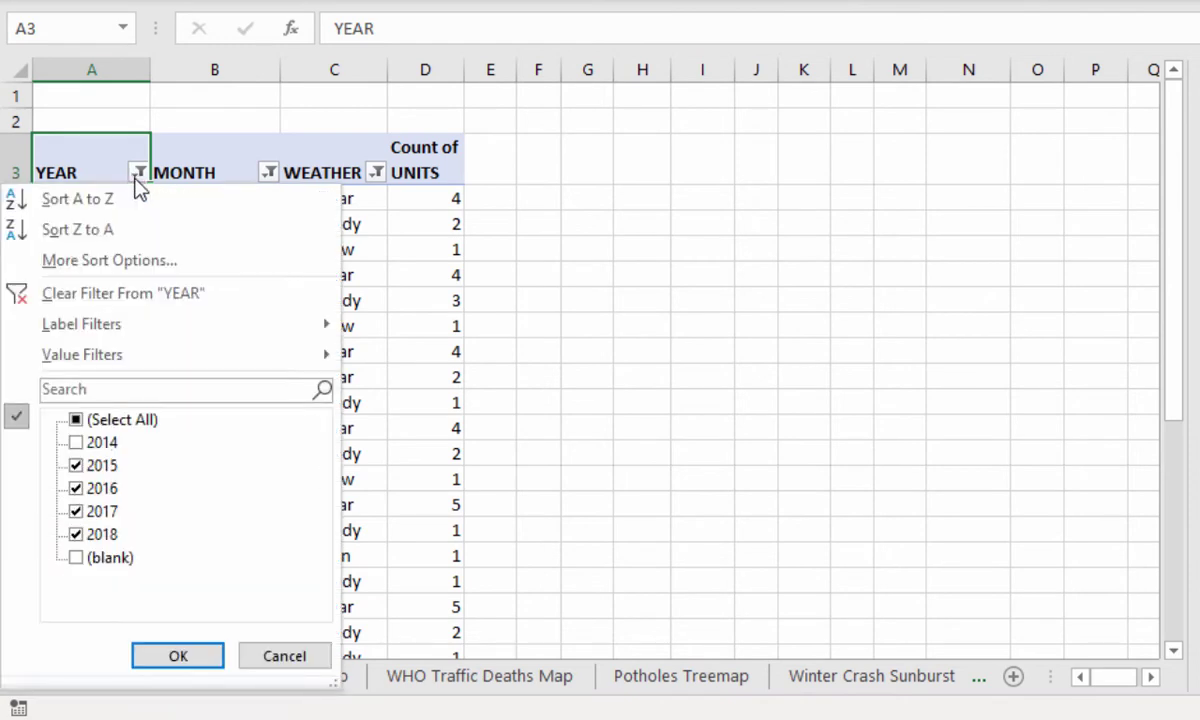
pyautogui.click(75, 466)
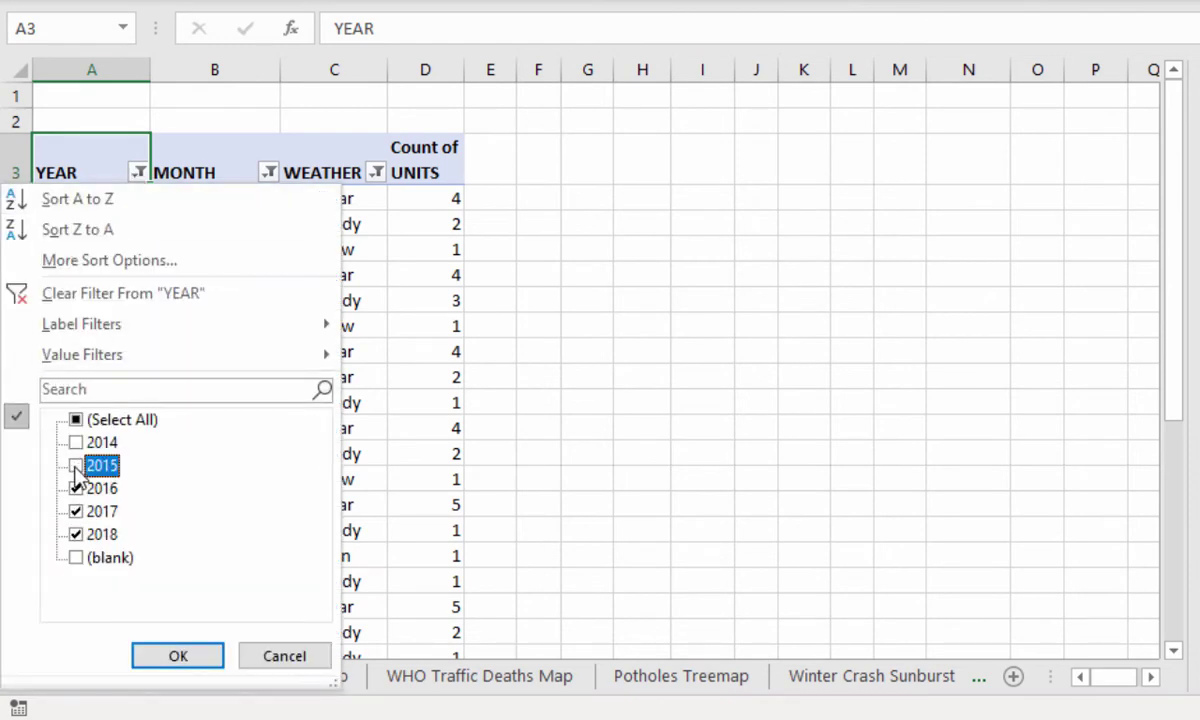
pyautogui.click(180, 656)
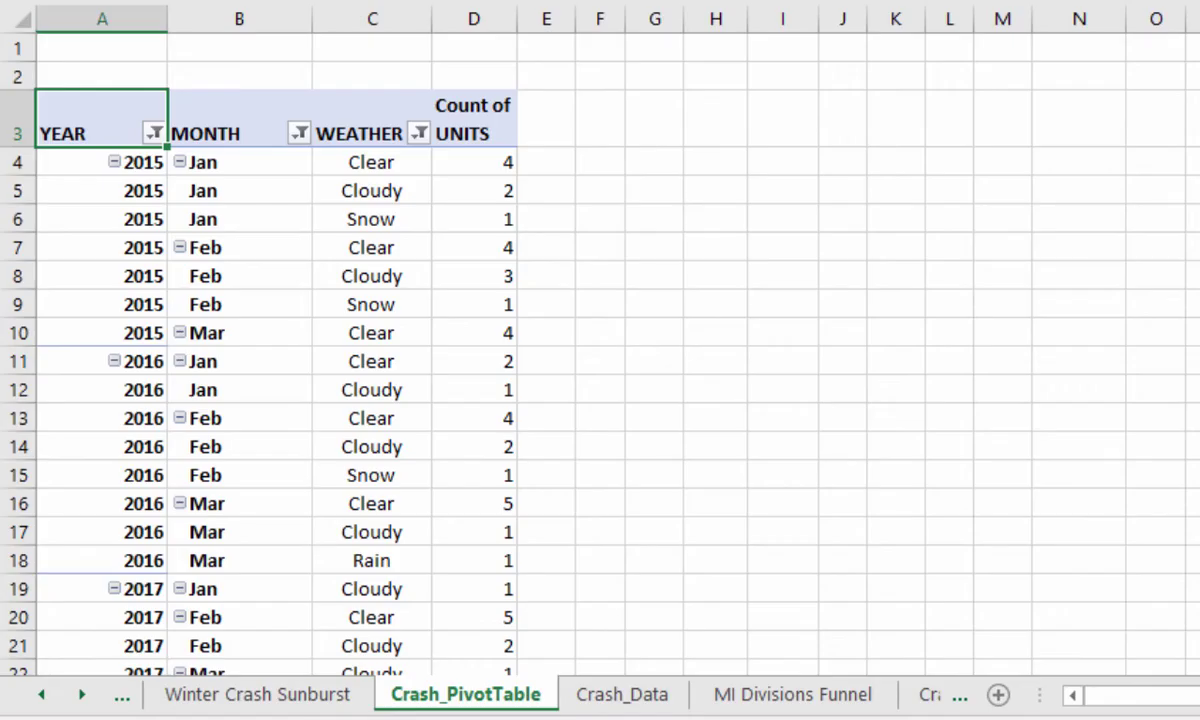
# Try to insert a Sunburst chart directly from the PivotTable data.
pyautogui.hotkey('alt', 'Down')
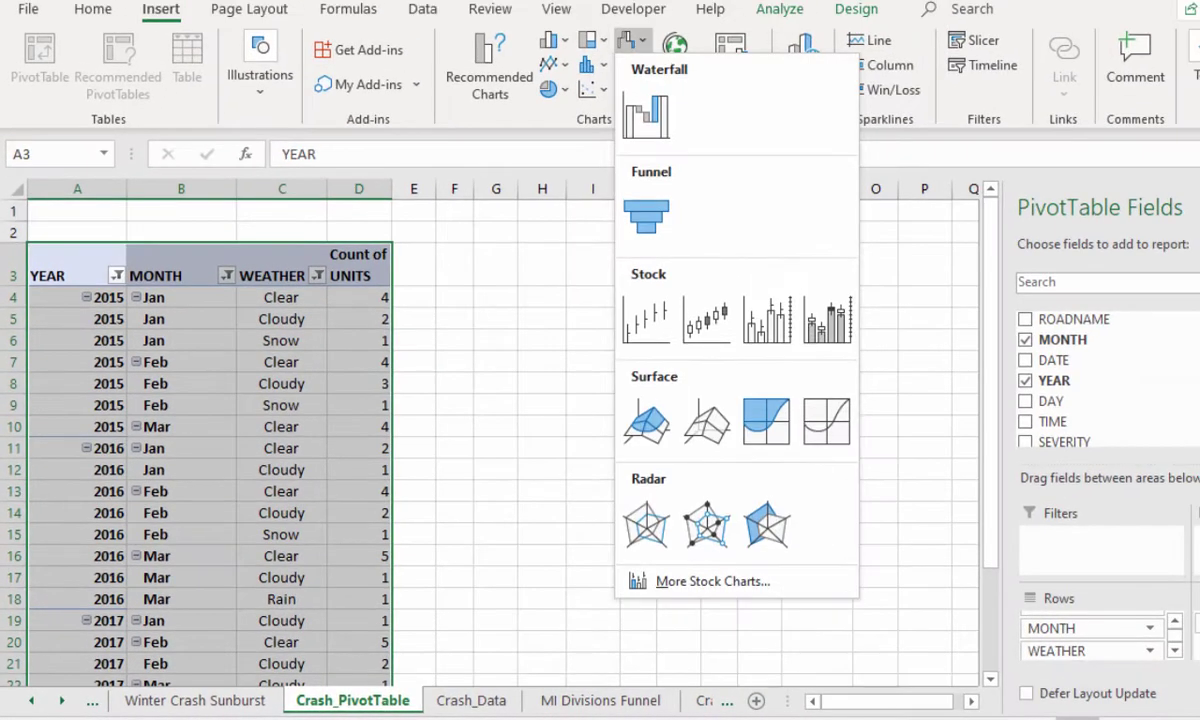
pyautogui.press('Left')
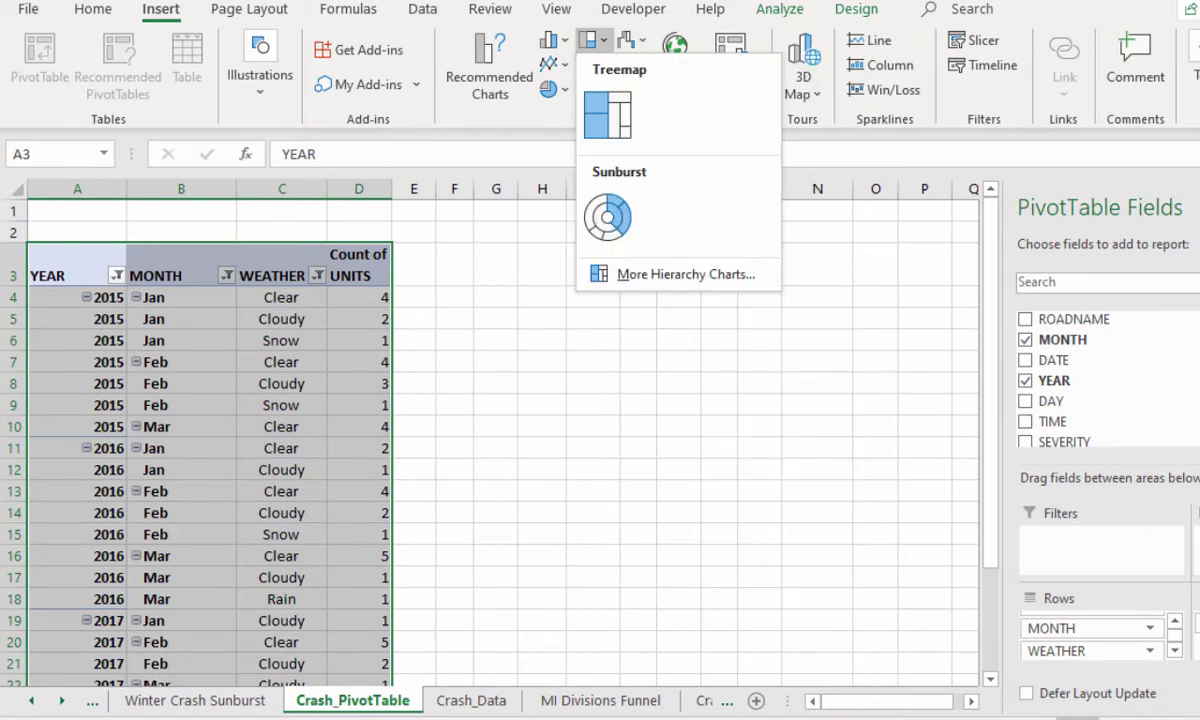
pyautogui.press('Down')
pyautogui.press('Return')
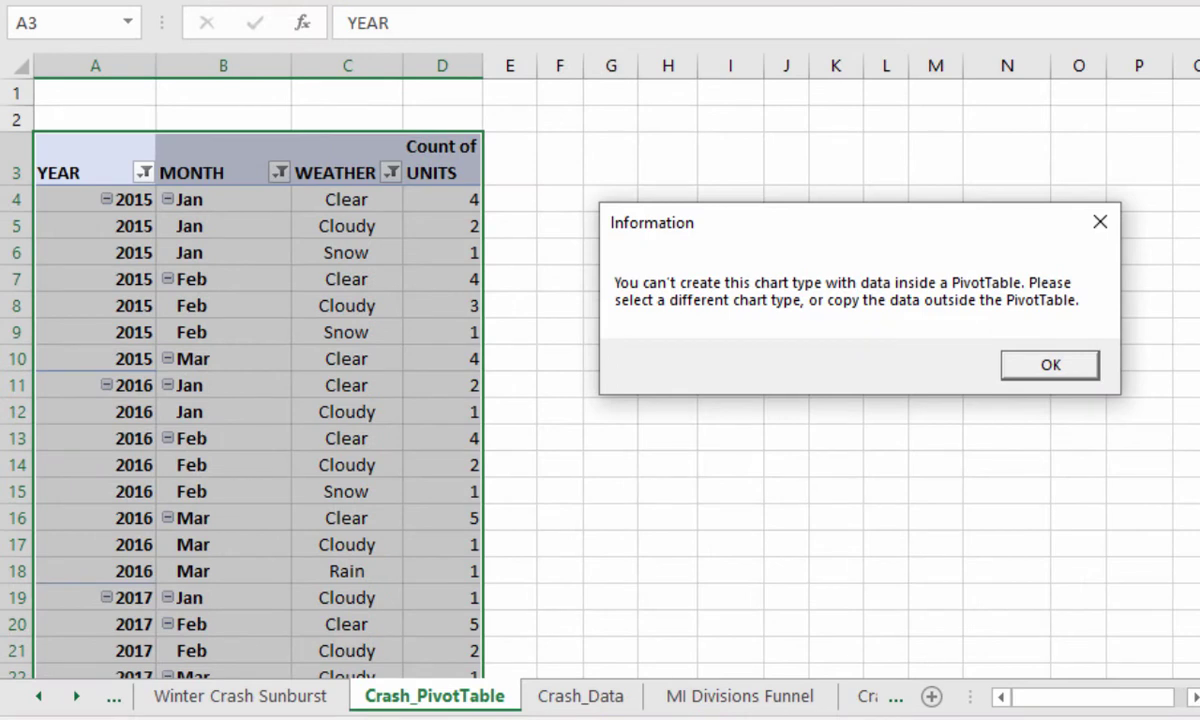
pyautogui.press('space')
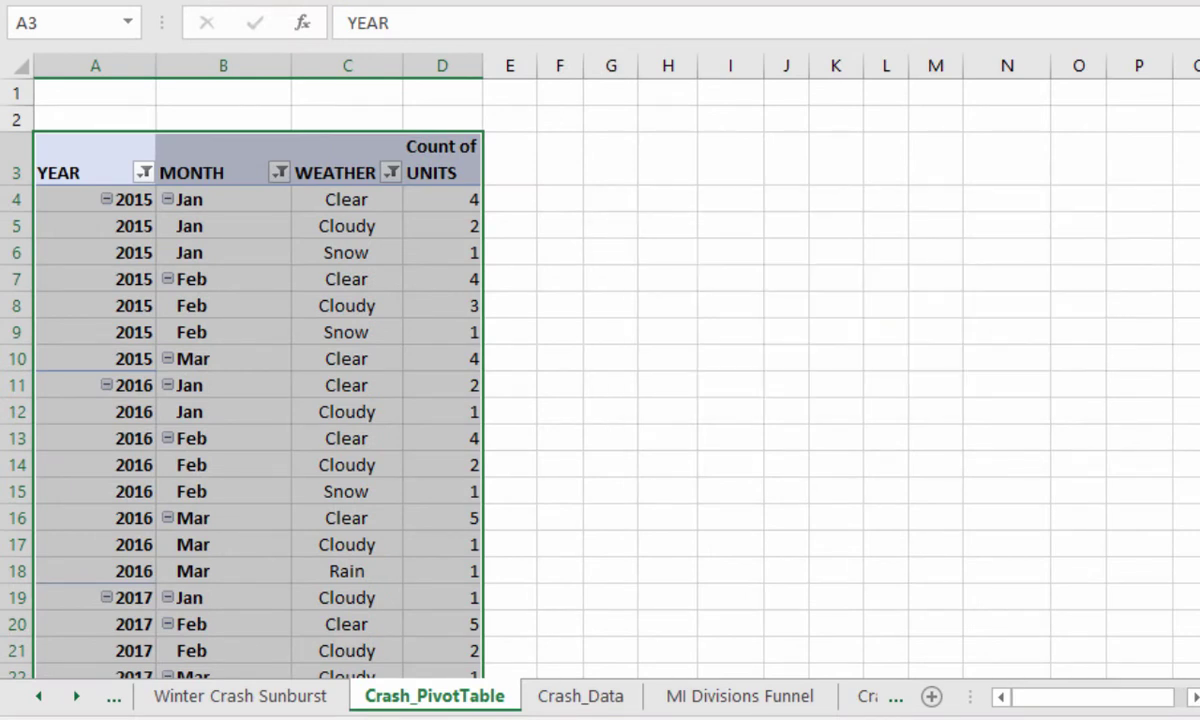
# Inspect the formula in cell A1 of the Winter Crash Sunburst sheet to see how it references the PivotTable.
pyautogui.hotkey('ctrl', 'pageup')
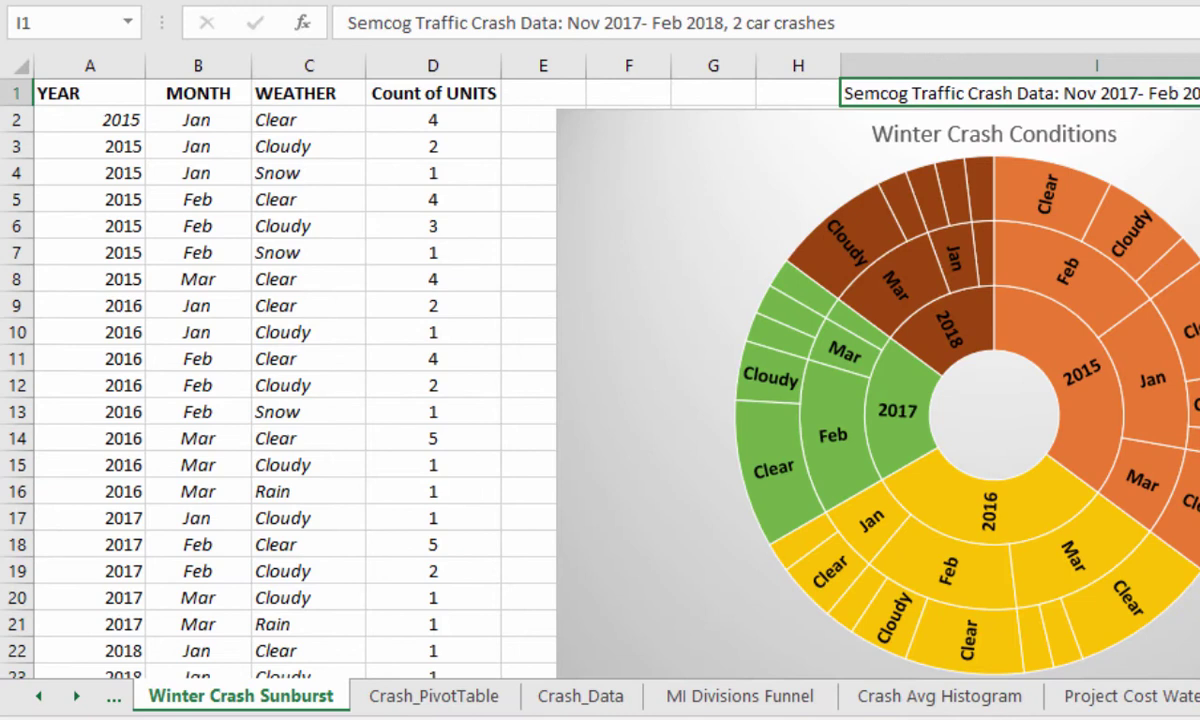
pyautogui.hotkey('ctrl', 'Home')
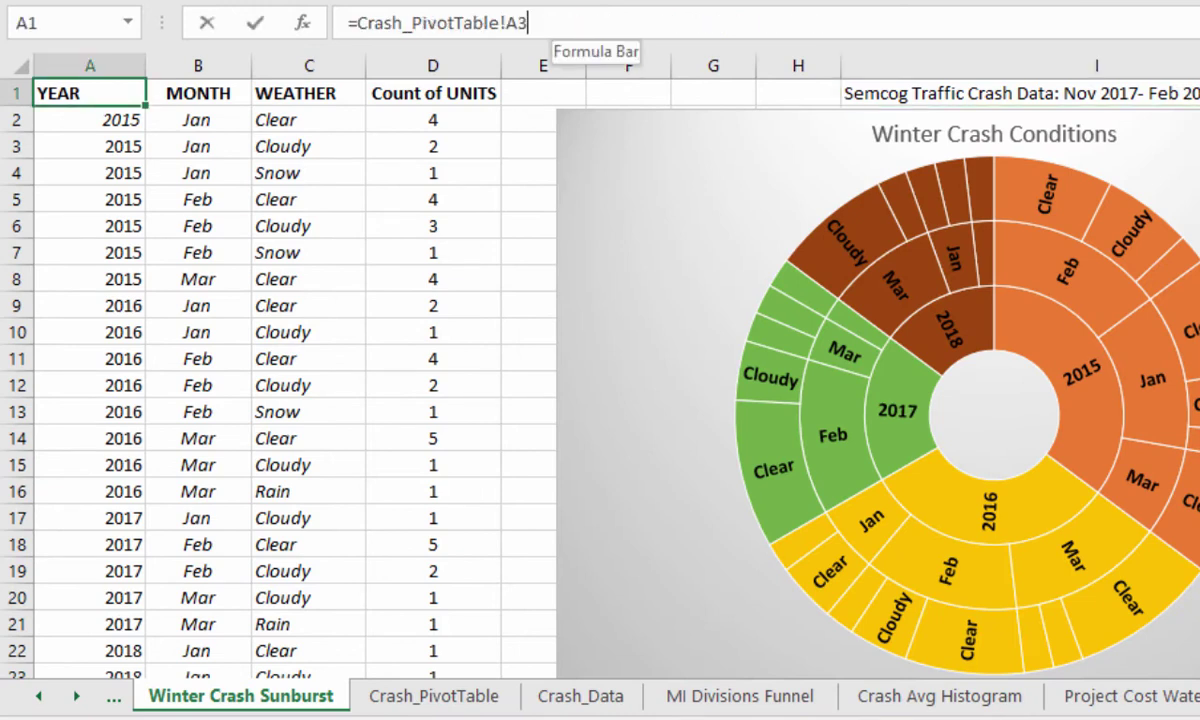
pyautogui.click(530, 22)
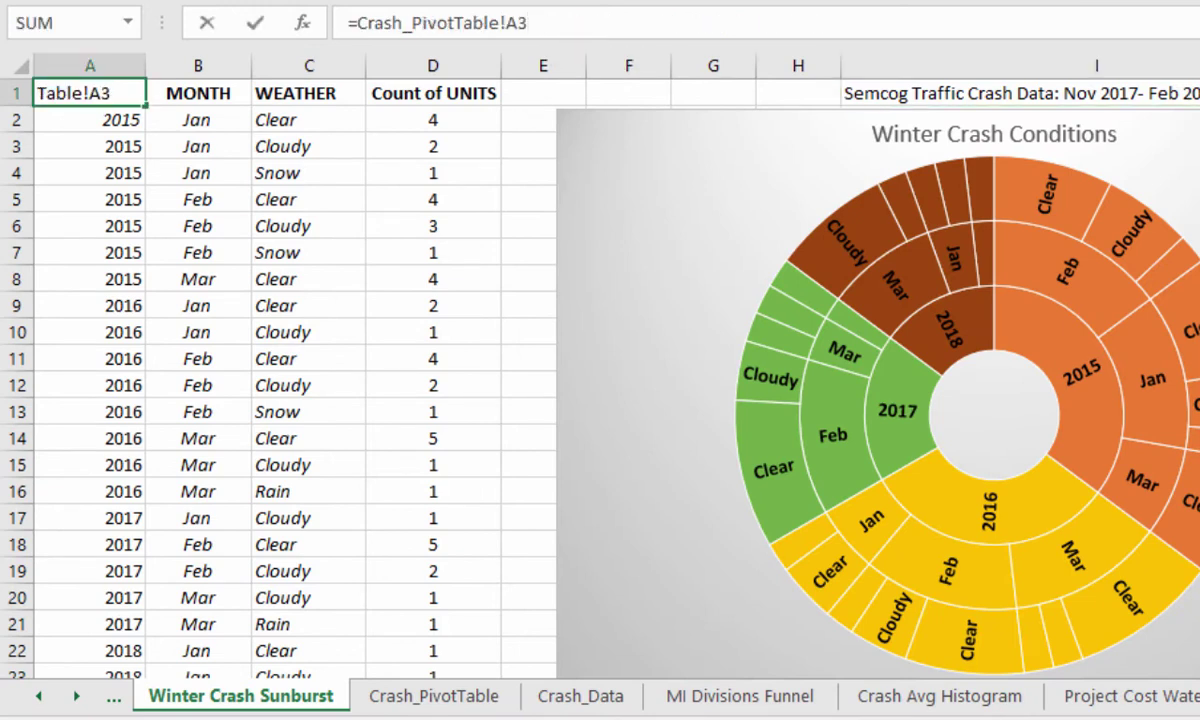
pyautogui.press('Escape')
# Copy the whole PivotTable range A3:D36, headers included, on the Crash_PivotTable sheet.
pyautogui.hotkey('ctrl', '[')
pyautogui.hotkey('shift', 'Right')
pyautogui.hotkey('shift', 'Right')
pyautogui.hotkey('shift', 'Down')
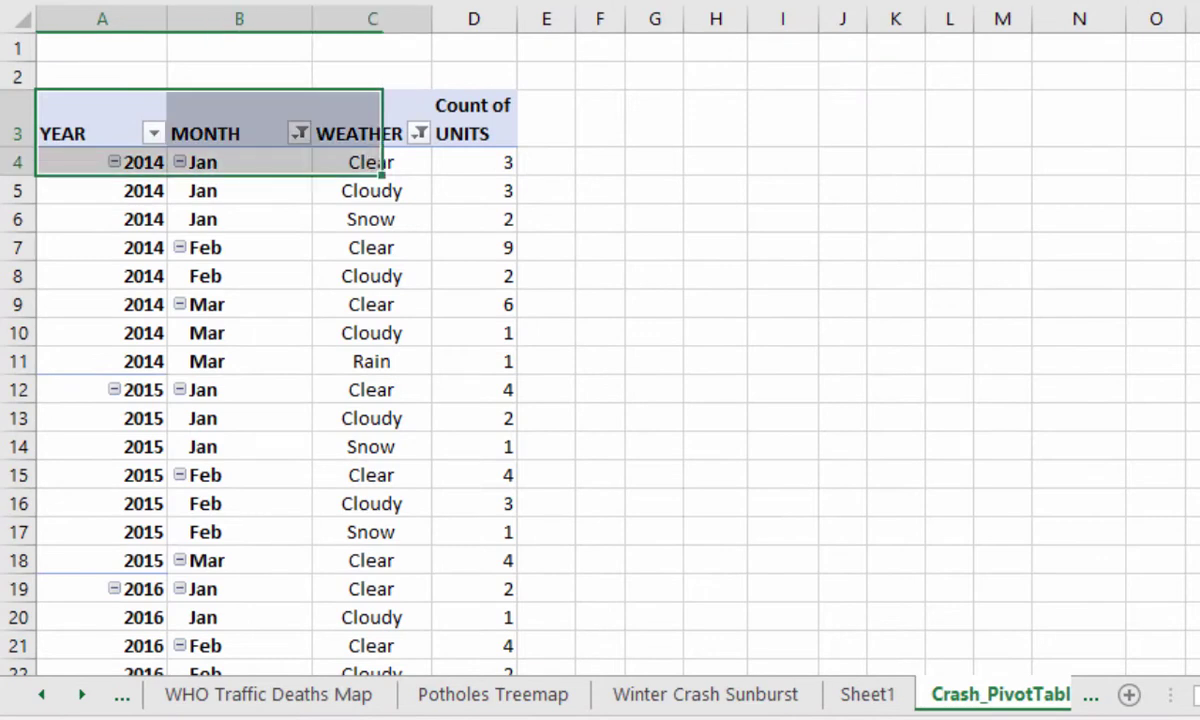
pyautogui.hotkey('shift', 'Right')
pyautogui.hotkey('shift', 'Down')
pyautogui.hotkey('shift', 'Down')
pyautogui.hotkey('shift', 'Down')
pyautogui.hotkey('shift', 'Down')
pyautogui.hotkey('shift', 'Down')
pyautogui.hotkey('shift', 'Down')
pyautogui.hotkey('shift', 'Down')
pyautogui.hotkey('shift', 'Down')
pyautogui.hotkey('shift', 'Down')
pyautogui.hotkey('shift', 'Down')
pyautogui.hotkey('shift', 'Down')
pyautogui.hotkey('shift', 'Down')
pyautogui.hotkey('shift', 'Down')
pyautogui.hotkey('shift', 'Down')
pyautogui.hotkey('shift', 'Down')
pyautogui.hotkey('shift', 'Down')
pyautogui.hotkey('shift', 'Down')
pyautogui.hotkey('shift', 'Down')
pyautogui.hotkey('shift', 'Down')
pyautogui.hotkey('shift', 'Down')
pyautogui.hotkey('shift', 'Down')
pyautogui.hotkey('shift', 'Down')
pyautogui.hotkey('shift', 'Down')
pyautogui.hotkey('shift', 'Down')
pyautogui.hotkey('shift', 'Down')
pyautogui.hotkey('shift', 'Down')
pyautogui.hotkey('shift', 'Down')
pyautogui.hotkey('shift', 'Down')
pyautogui.hotkey('shift', 'Down')
pyautogui.hotkey('shift', 'Down')
pyautogui.hotkey('shift', 'Down')
pyautogui.hotkey('shift', 'Down')
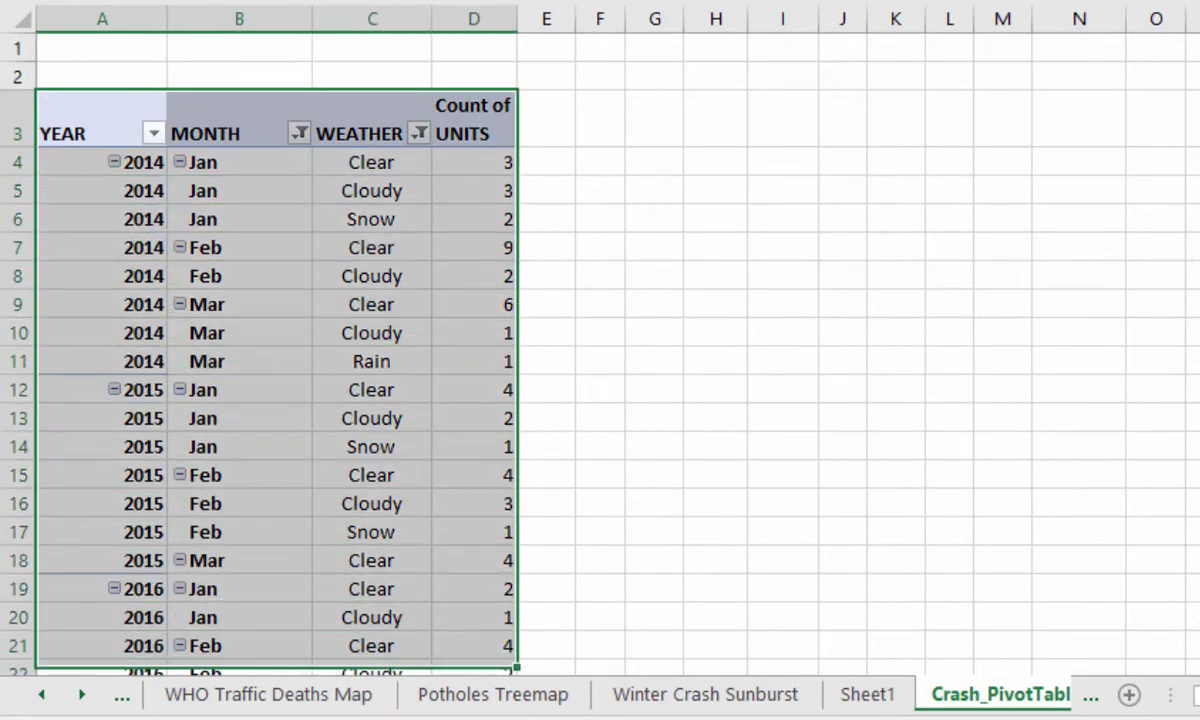
pyautogui.hotkey('shift', 'Down')
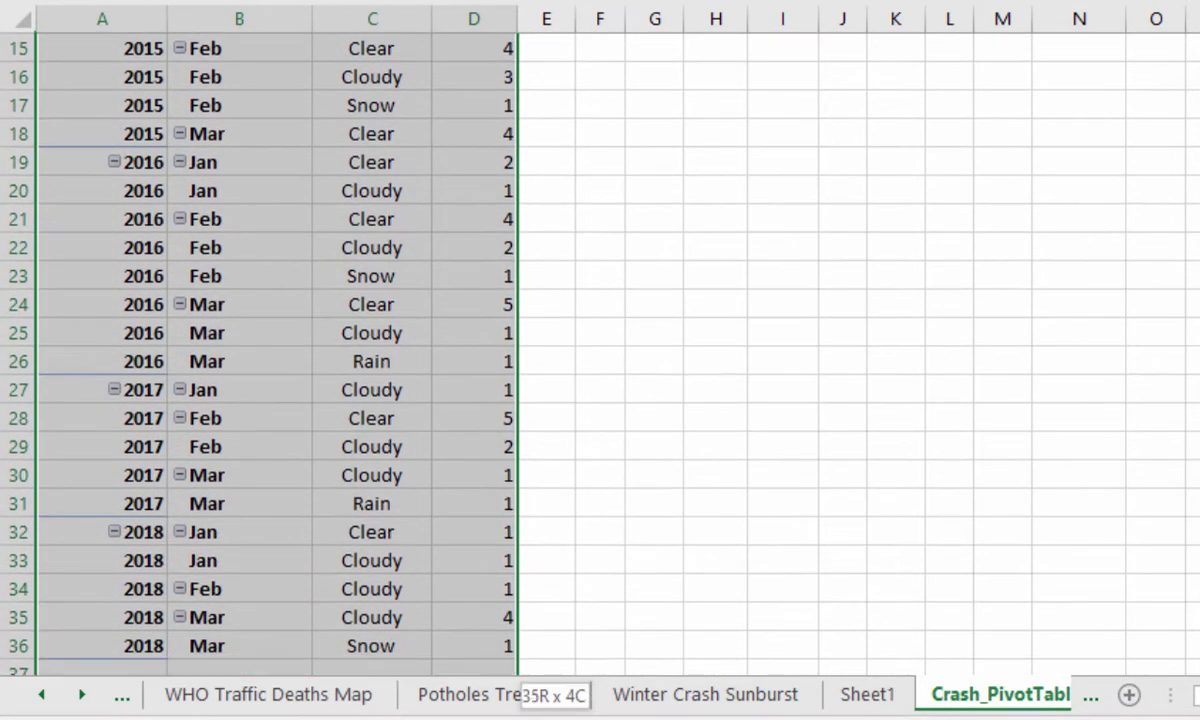
pyautogui.hotkey('shift', 'Up')
pyautogui.hotkey('shift', 'Up')
pyautogui.hotkey('shift', 'Down')
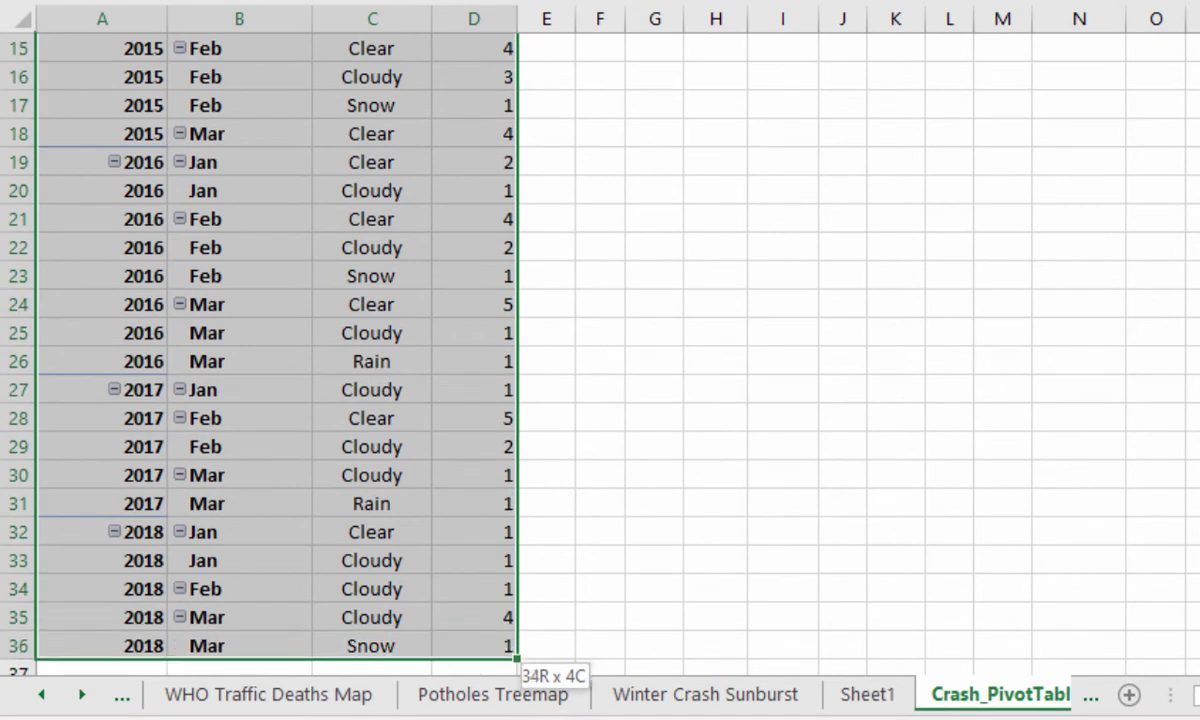
pyautogui.hotkey('ctrl', 'c')
pyautogui.scroll(5, 275, 350)
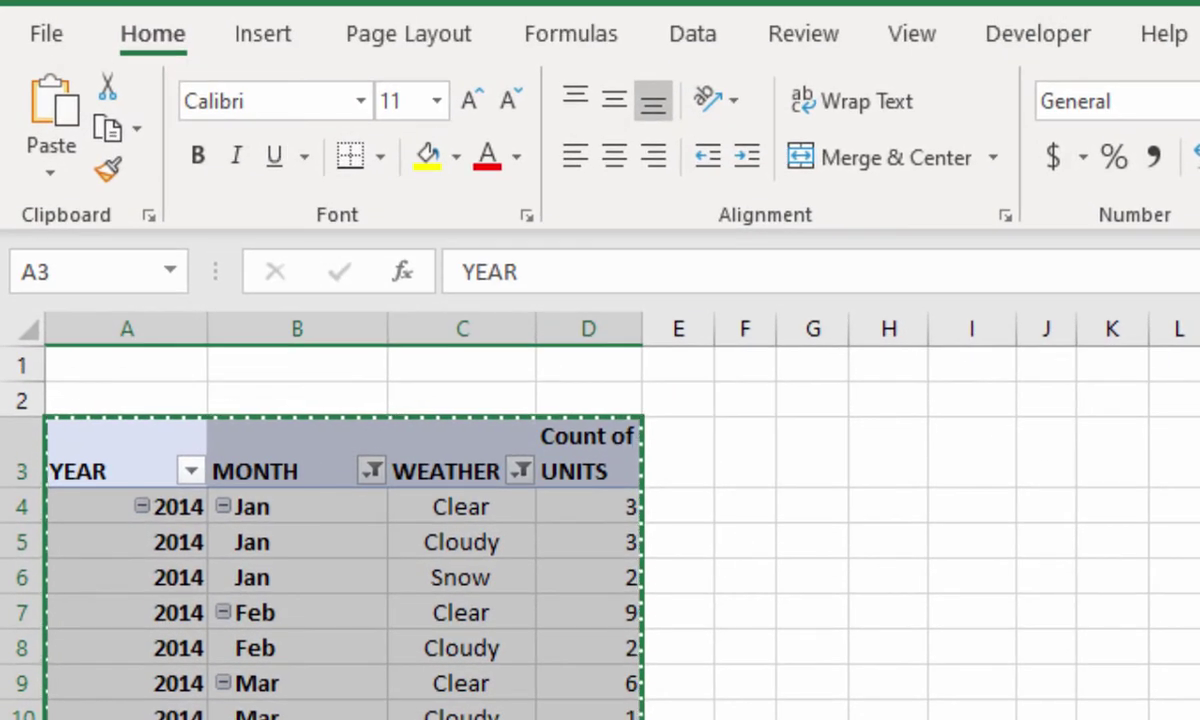
# Add a blank worksheet and paste the copied PivotTable data as links starting at cell A1.
pyautogui.hotkey('shift', 'F11')
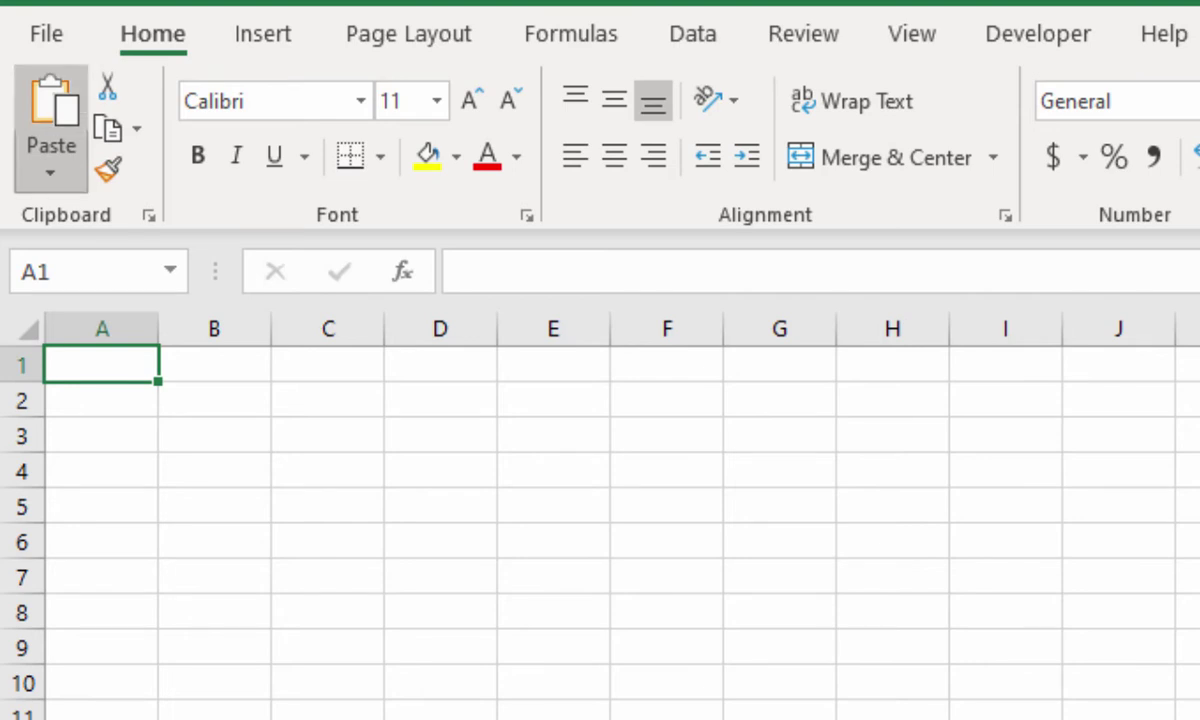
pyautogui.click(50, 165)
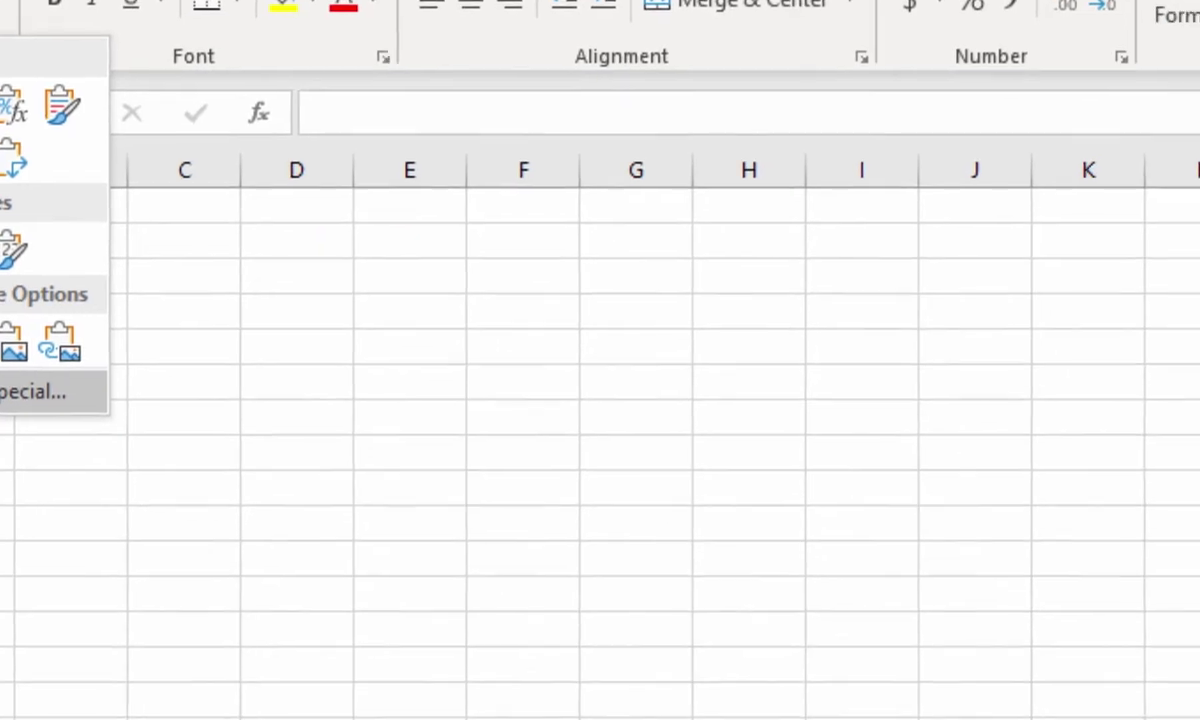
pyautogui.click(150, 552)
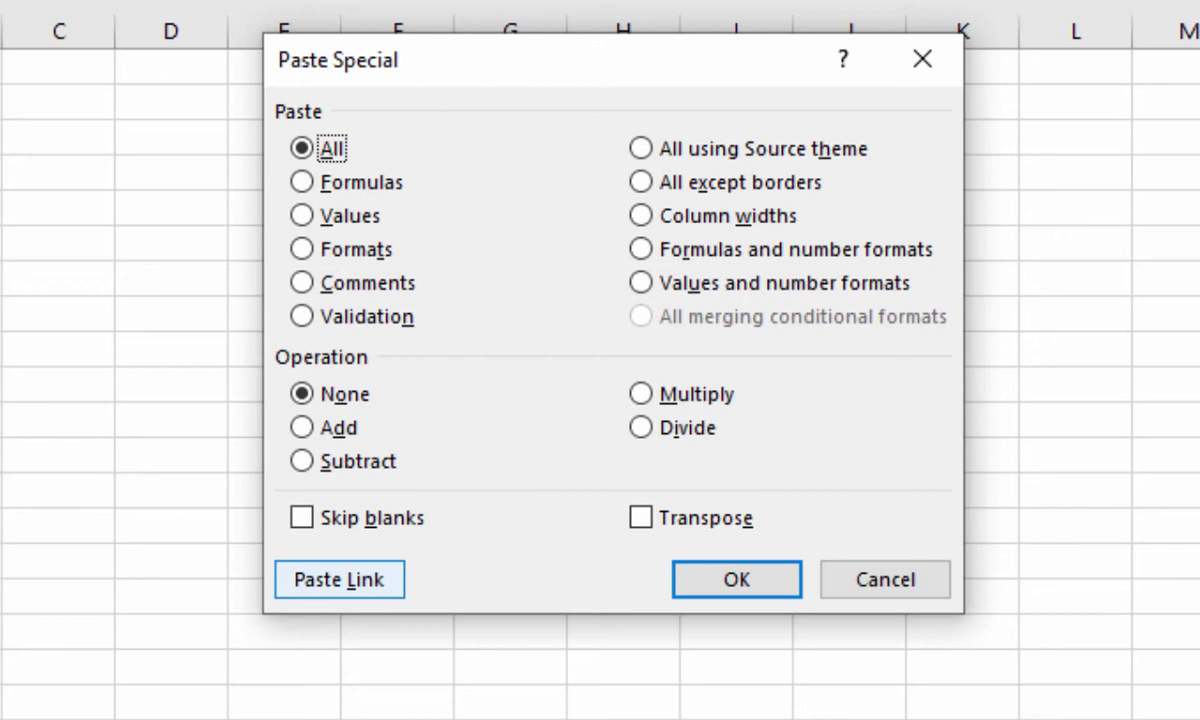
pyautogui.click(339, 579)
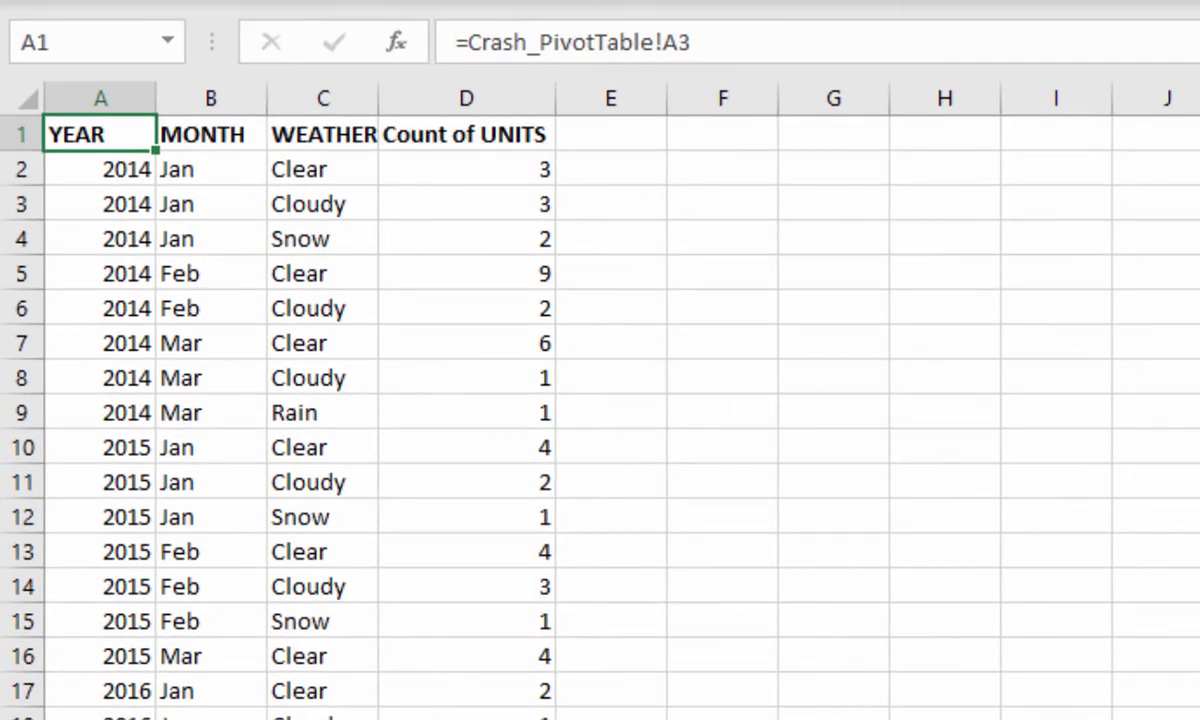
# Insert a Sunburst chart from the full linked table A1:D34, including its headers.
pyautogui.hotkey('shift', 'Down')
pyautogui.hotkey('shift', 'Down')
pyautogui.hotkey('shift', 'Down')
pyautogui.hotkey('shift', 'Down')
pyautogui.hotkey('shift', 'Down')
pyautogui.hotkey('shift', 'Down')
pyautogui.hotkey('shift', 'Down')
pyautogui.hotkey('shift', 'Down')
pyautogui.hotkey('shift', 'Down')
pyautogui.hotkey('shift', 'Down')
pyautogui.hotkey('shift', 'Down')
pyautogui.hotkey('shift', 'Down')
pyautogui.hotkey('shift', 'Down')
pyautogui.hotkey('shift', 'Down')
pyautogui.hotkey('shift', 'Down')
pyautogui.hotkey('shift', 'Down')
pyautogui.hotkey('shift', 'Down')
pyautogui.hotkey('shift', 'Down')
pyautogui.hotkey('shift', 'Down')
pyautogui.hotkey('shift', 'Down')
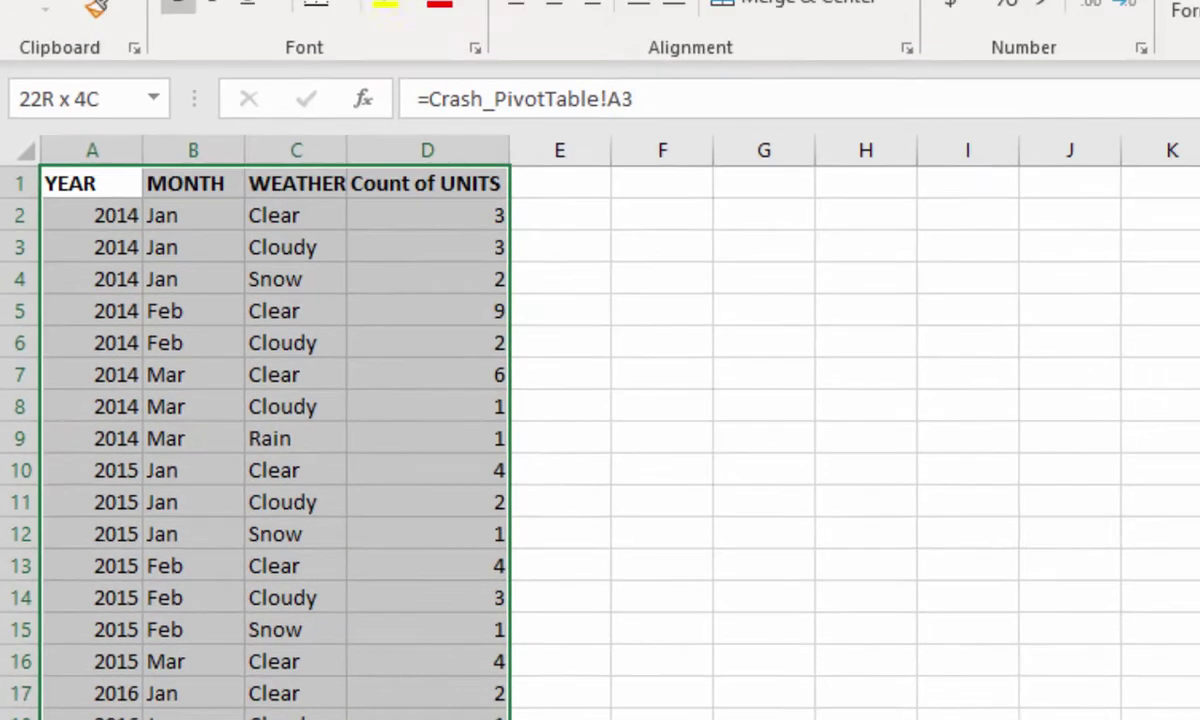
pyautogui.hotkey('shift', 'Down')
pyautogui.hotkey('shift', 'Down')
pyautogui.hotkey('shift', 'Down')
pyautogui.hotkey('shift', 'Down')
pyautogui.hotkey('shift', 'Down')
pyautogui.hotkey('shift', 'Down')
pyautogui.hotkey('shift', 'Down')
pyautogui.hotkey('shift', 'Down')
pyautogui.hotkey('shift', 'Down')
pyautogui.hotkey('shift', 'Down')
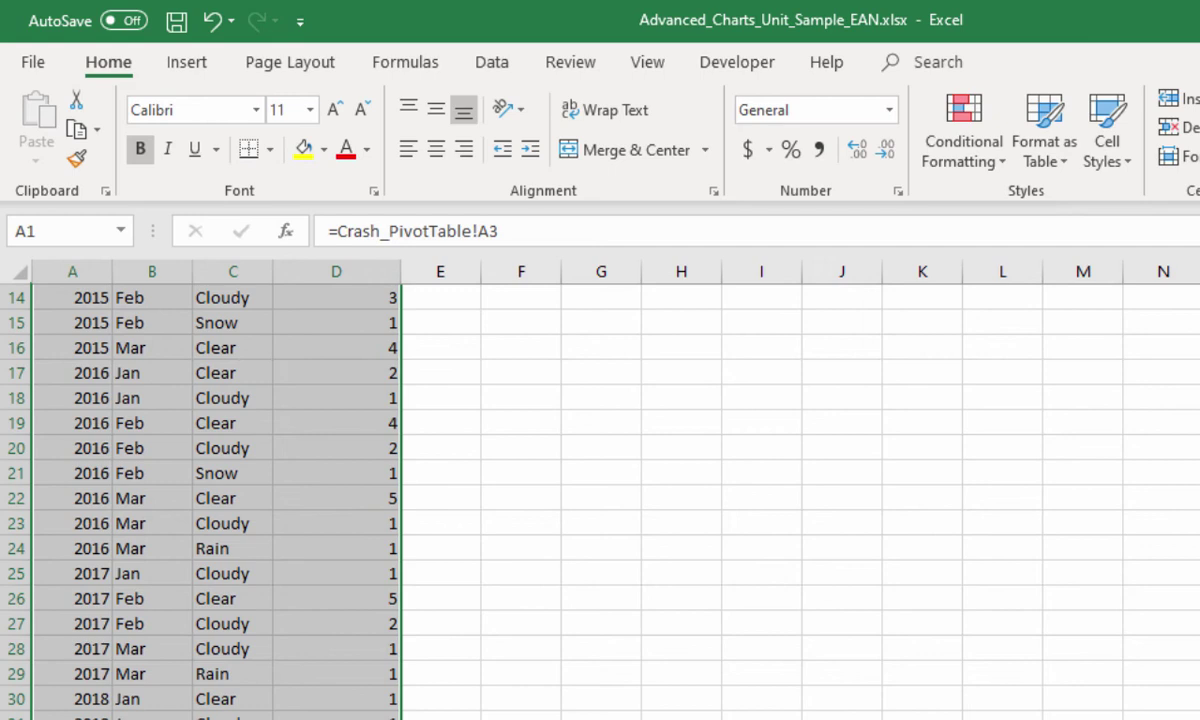
pyautogui.scroll(5, 216, 500)
pyautogui.hotkey('alt', 'n')
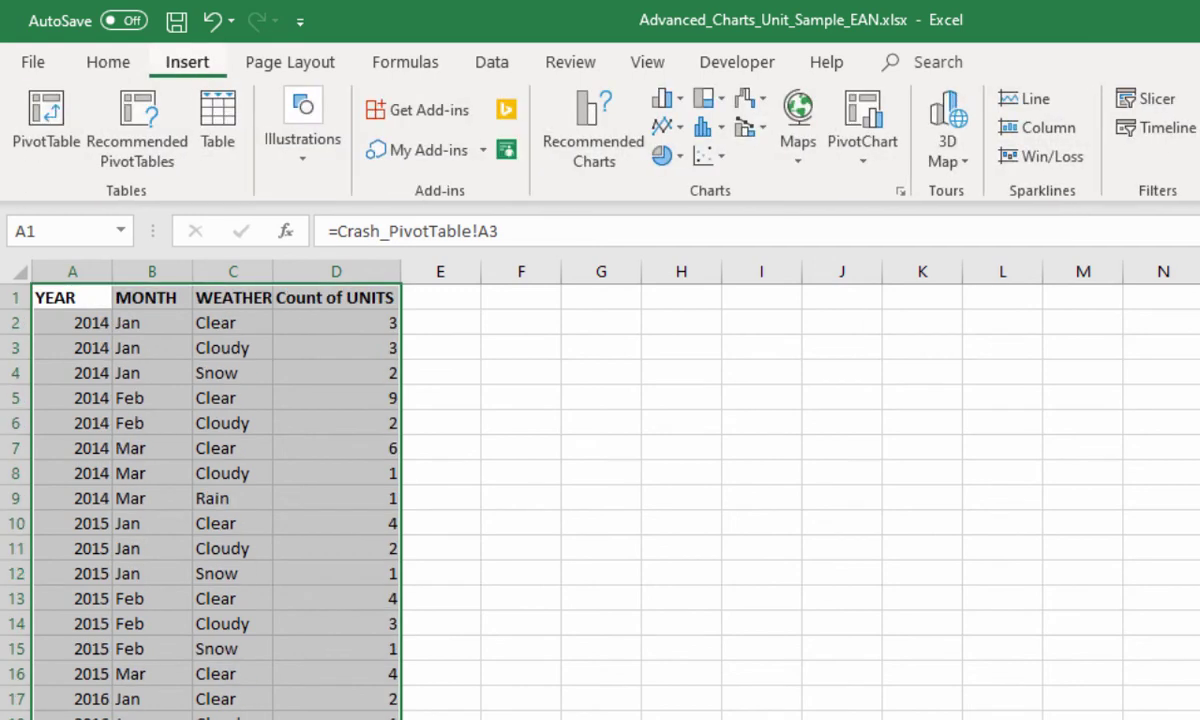
pyautogui.click(709, 98)
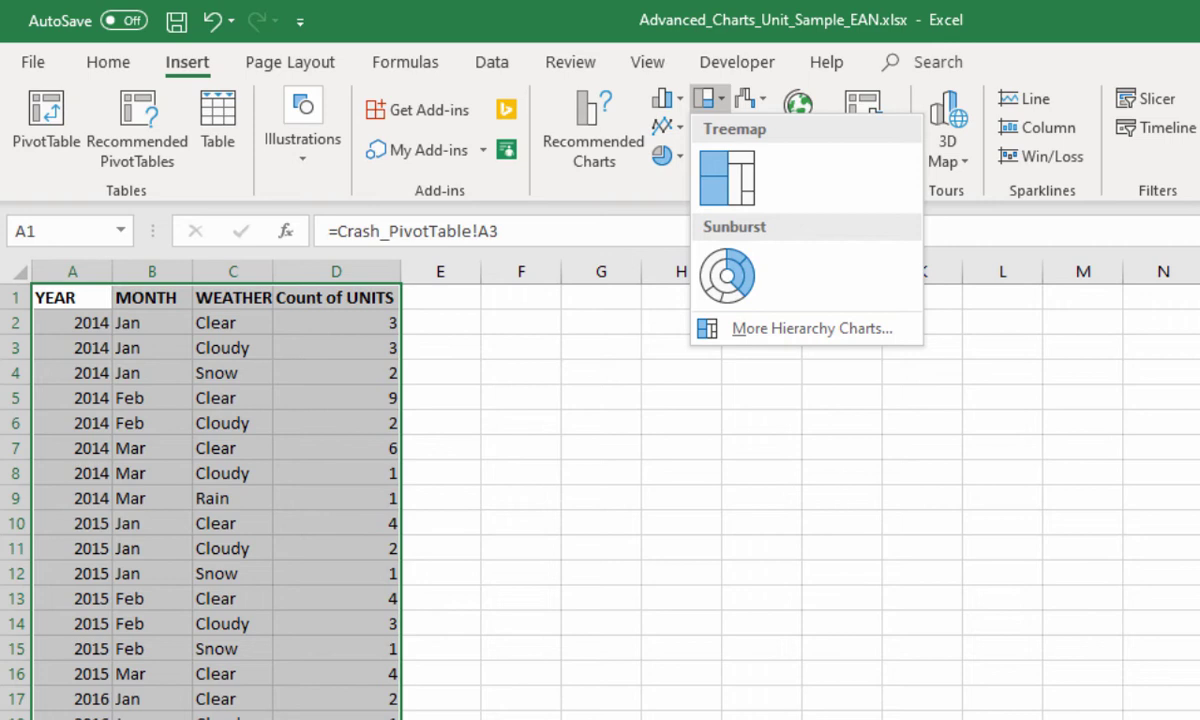
pyautogui.click(727, 275)
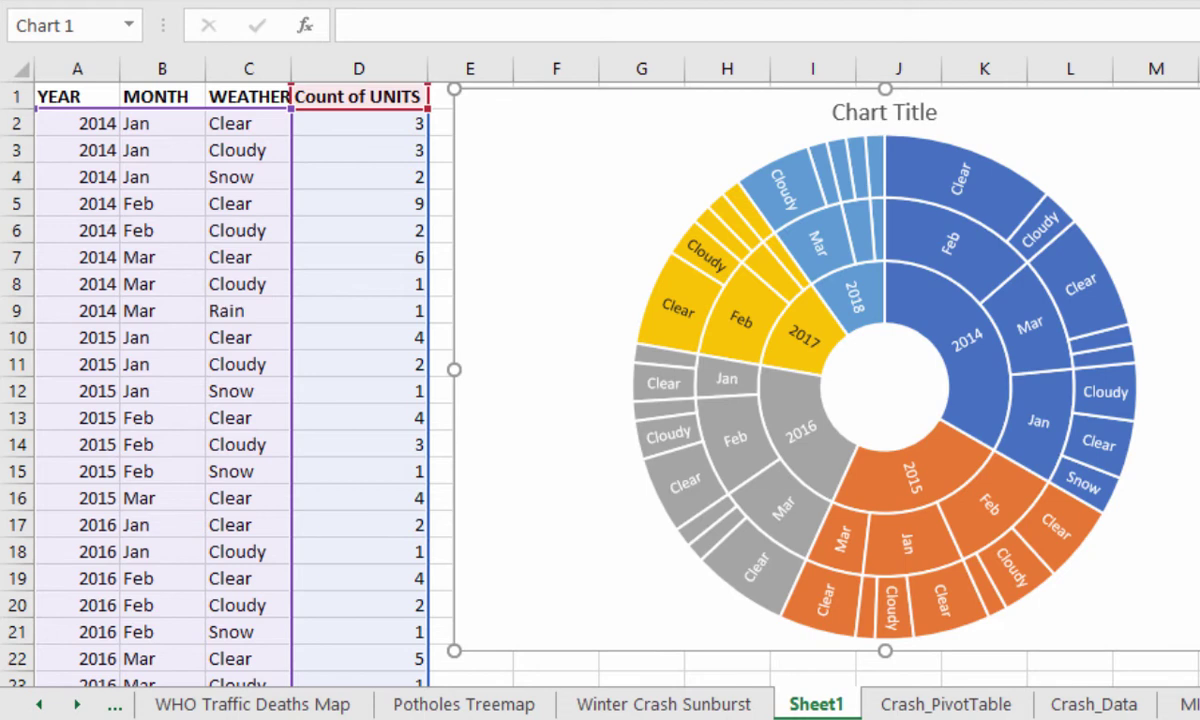
# Title the sunburst chart "Winter Traffic Conditions" and apply a chart style with a grey gradient background and a legend.
pyautogui.click(884, 112)
pyautogui.tripleClick(884, 112)
pyautogui.write('Winter Traffic Conditions')
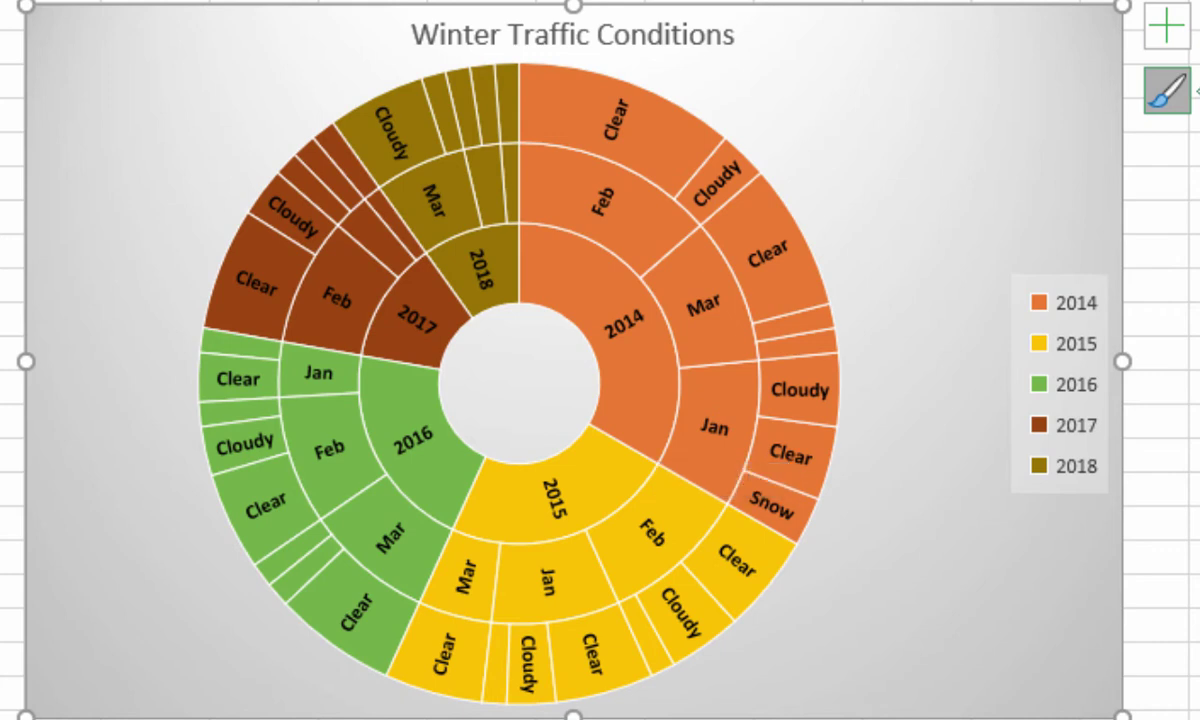
pyautogui.press('Escape')
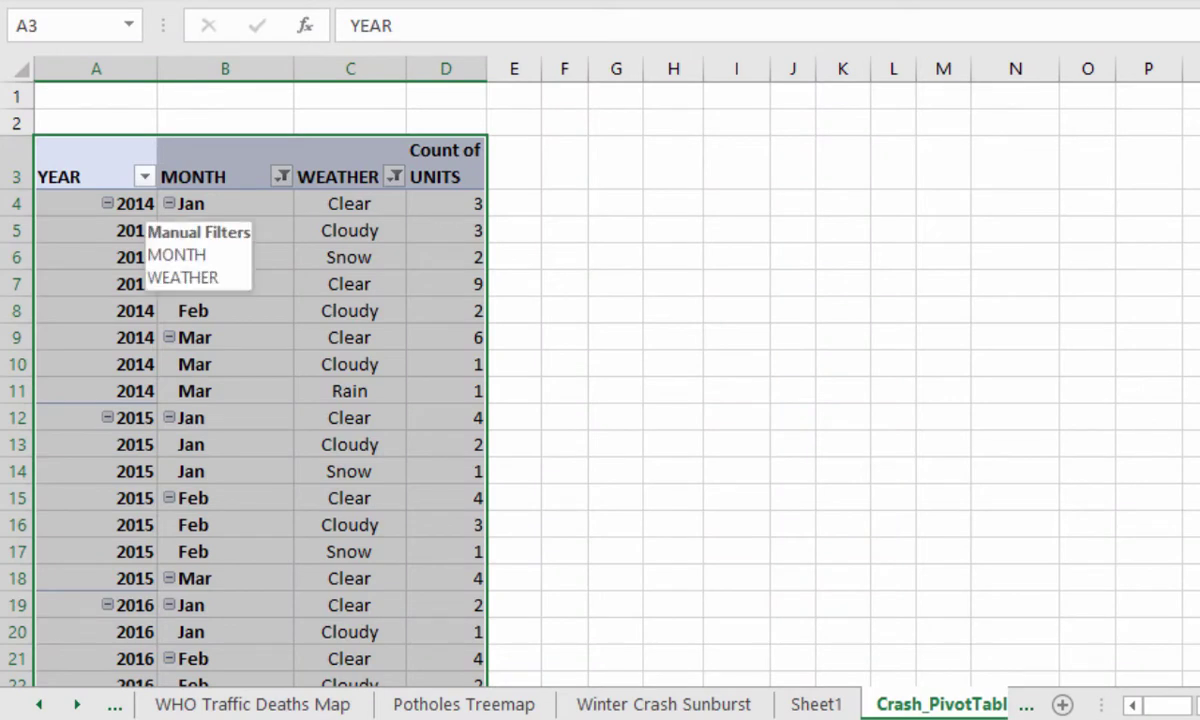
# Filter the PivotTable's YEAR field on the Crash_PivotTable sheet to exclude 2014 and 2015.
pyautogui.hotkey('alt', 'Down')
pyautogui.press('Down')
pyautogui.press('Down')
pyautogui.press('Down')
pyautogui.press('Down')
pyautogui.press('Down')
pyautogui.press('Down')
pyautogui.press('Down')
pyautogui.press('Down')
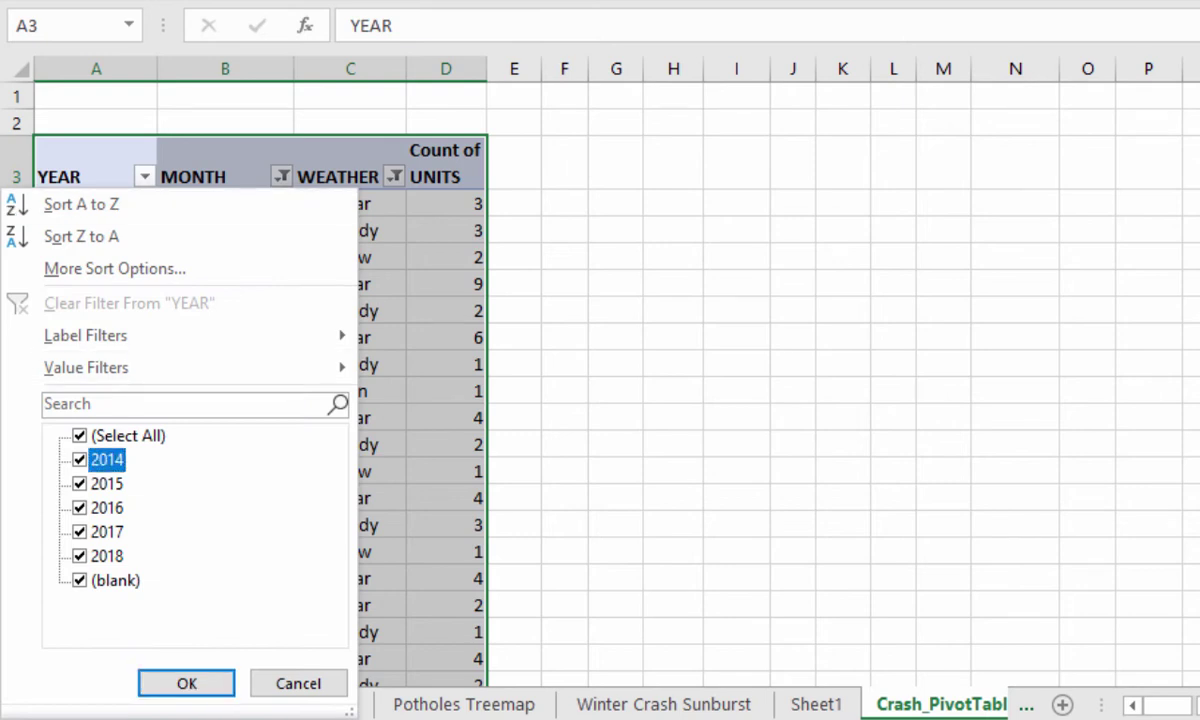
pyautogui.press('space')
pyautogui.press('Down')
pyautogui.press('space')
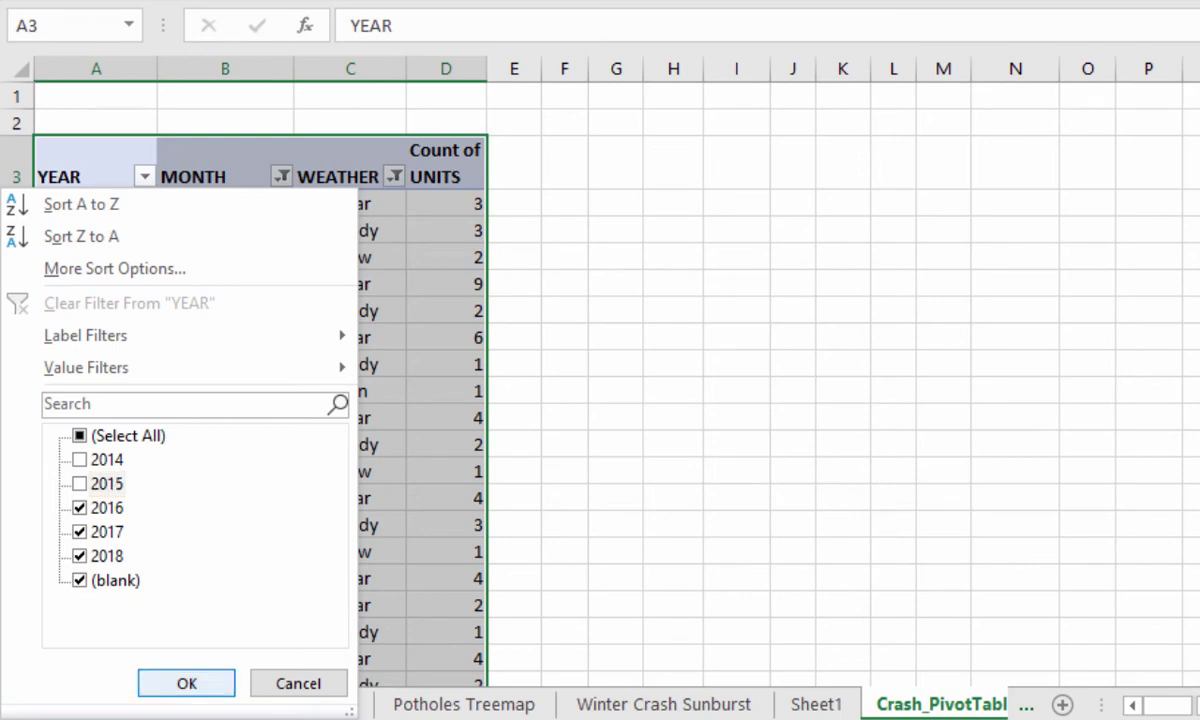
pyautogui.press('Return')
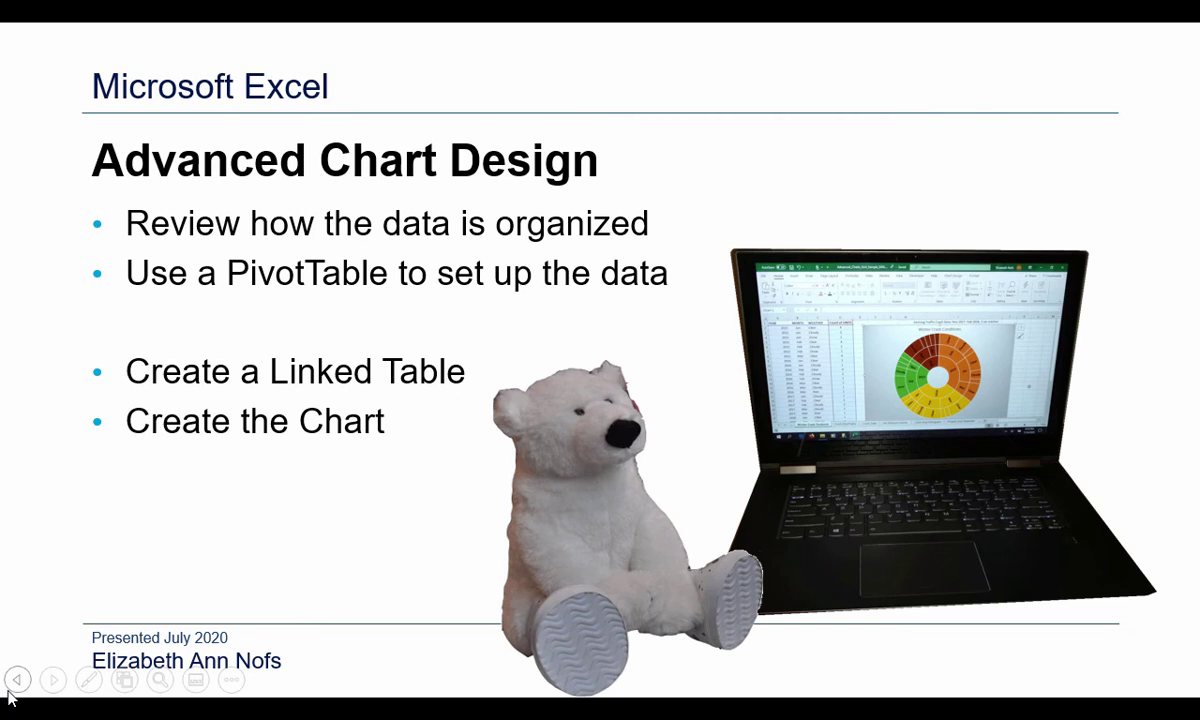
pyautogui.press('Right')
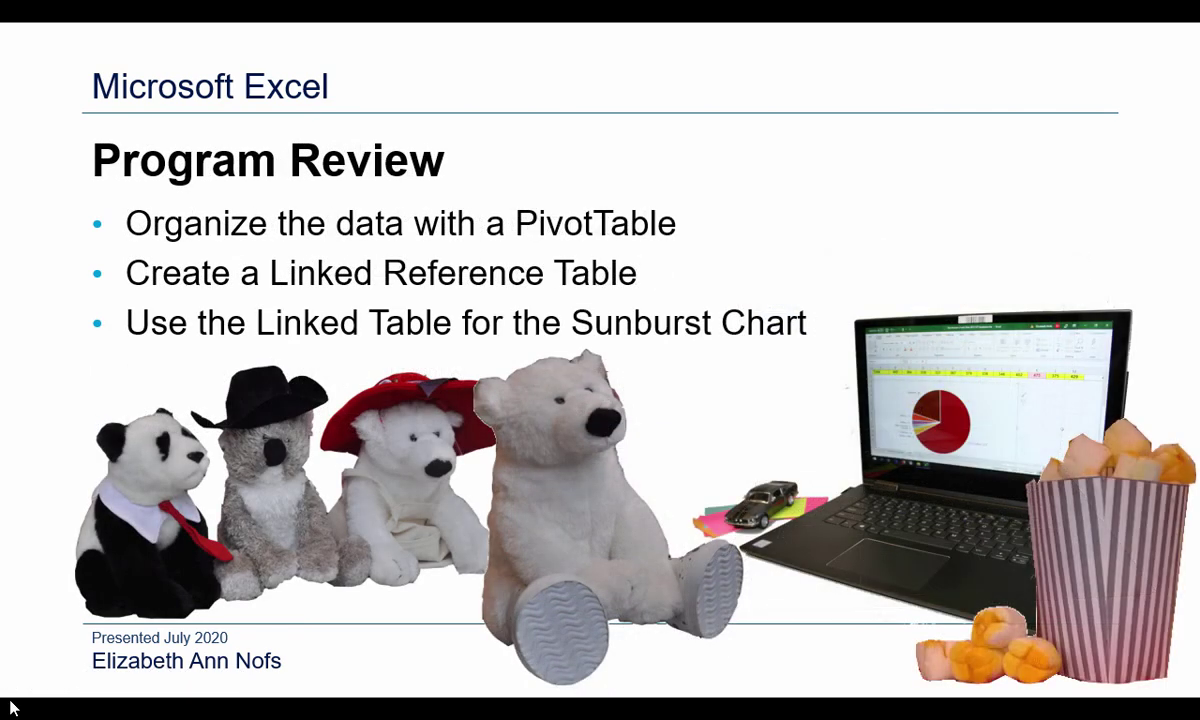